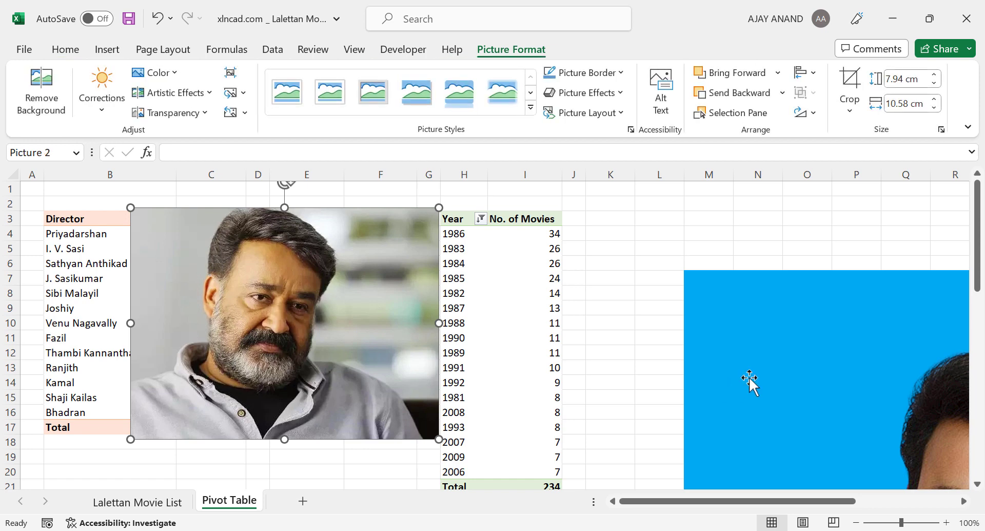
- Move the large blue-background picture over the Year table and set its height to 7 cm
left_click_drag(748, 380, 545, 302)
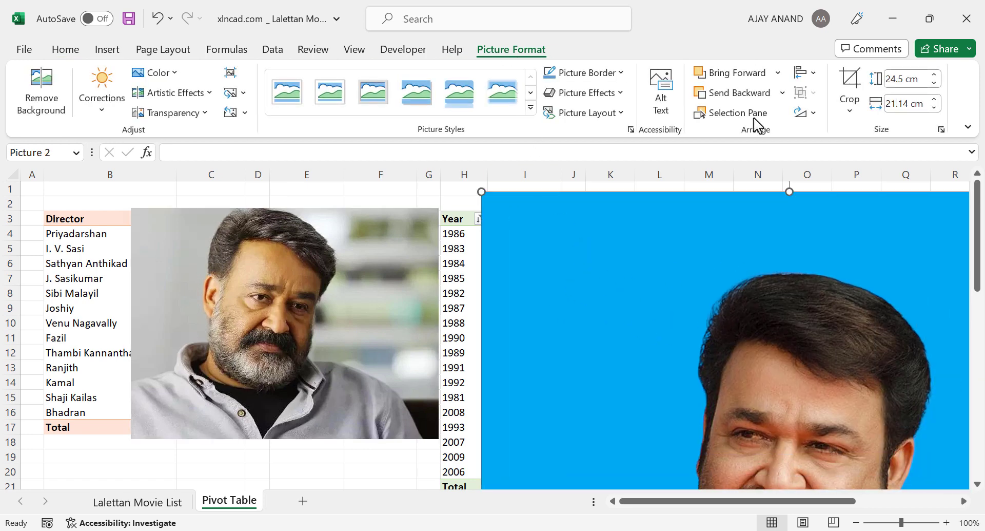
left_click(907, 79)
type("7")
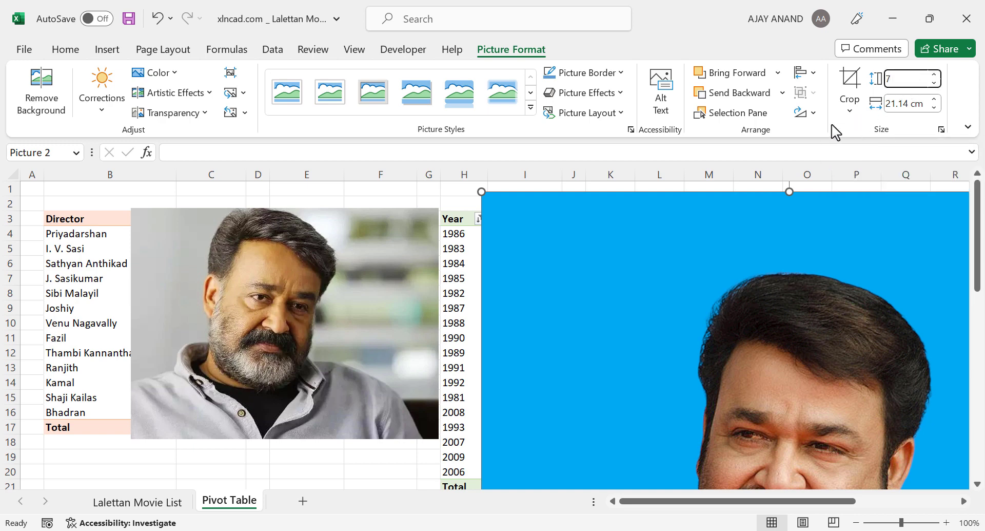
key("Return")
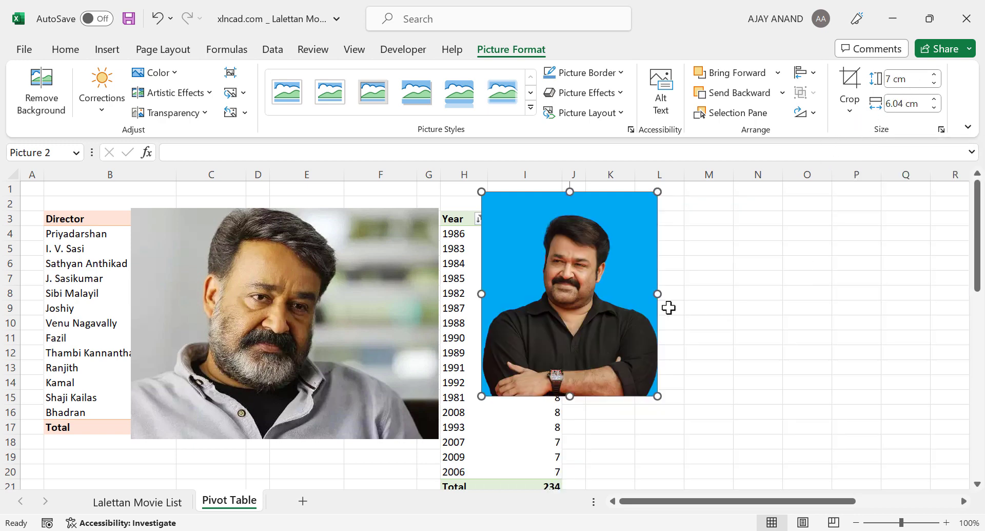
- Enlarge the blue-background picture to about 8.71 by 7.51 cm and place it over columns K to O, beside the Year table
left_click_drag(627, 303, 669, 307)
left_click_drag(700, 399, 743, 450)
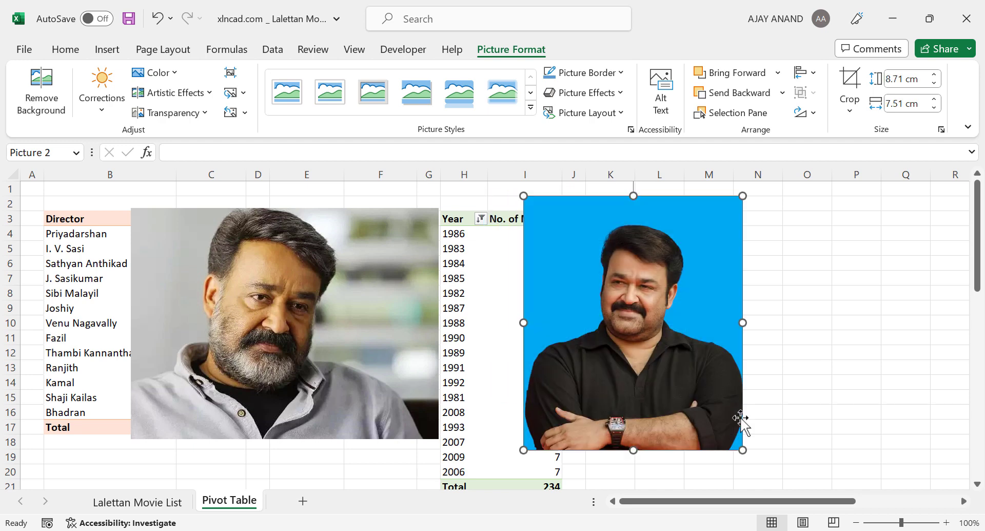
left_click_drag(652, 339, 733, 343)
left_click(884, 337)
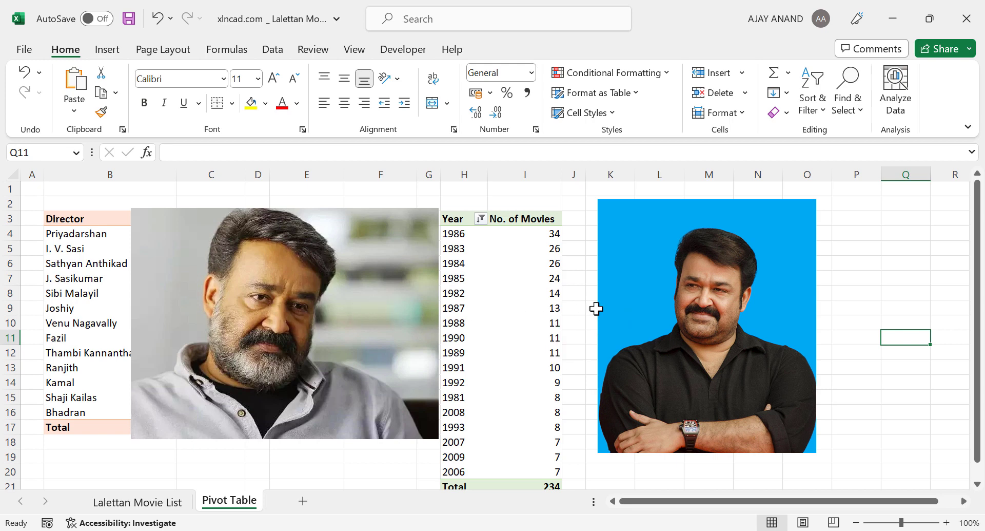
- Make the solid blue background of the picture beside the Year table transparent with Set Transparent Color
mouse_move(530, 321)
double_click(644, 261)
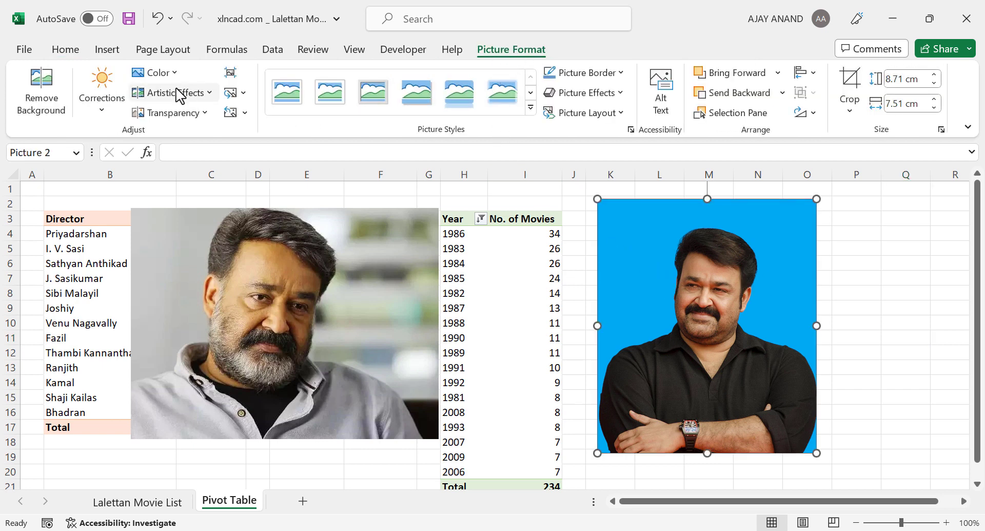
left_click(154, 72)
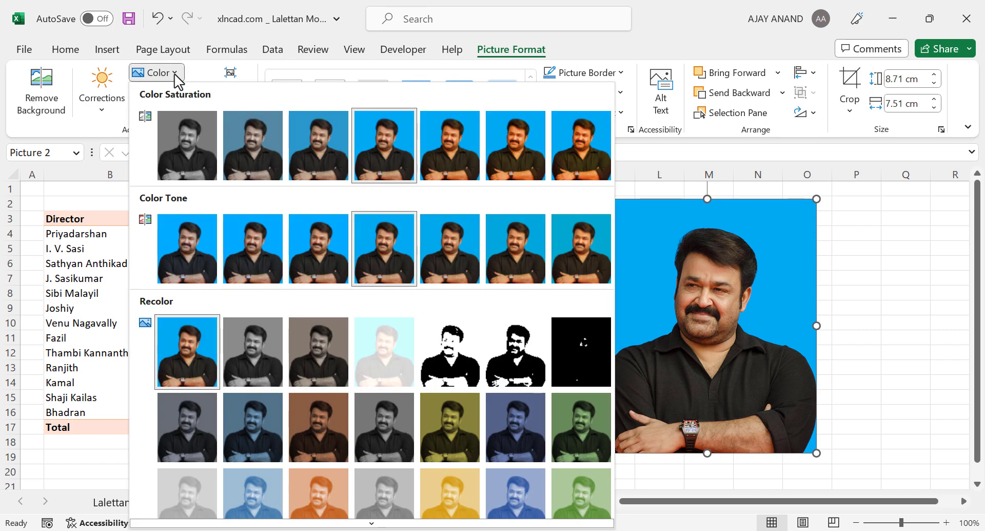
scroll(203, 354, "down", 3)
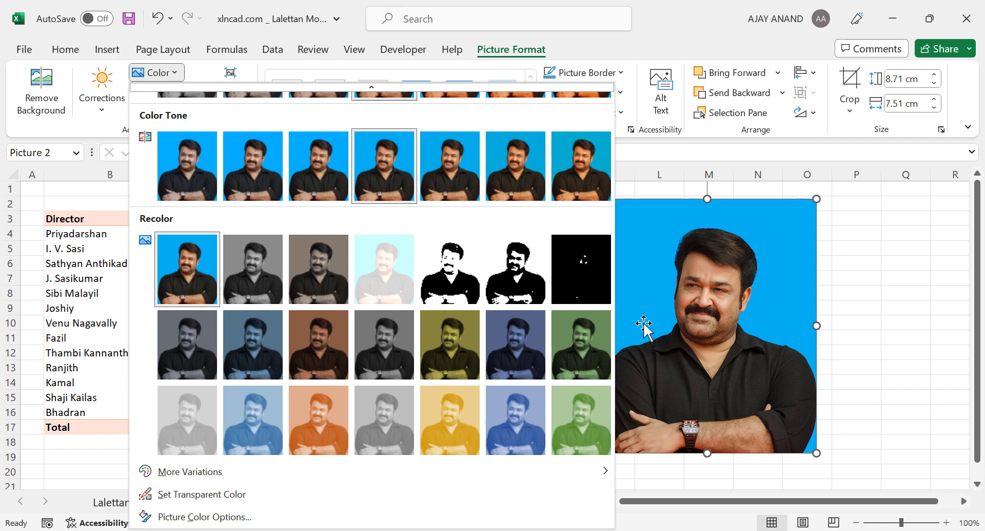
left_click(233, 493)
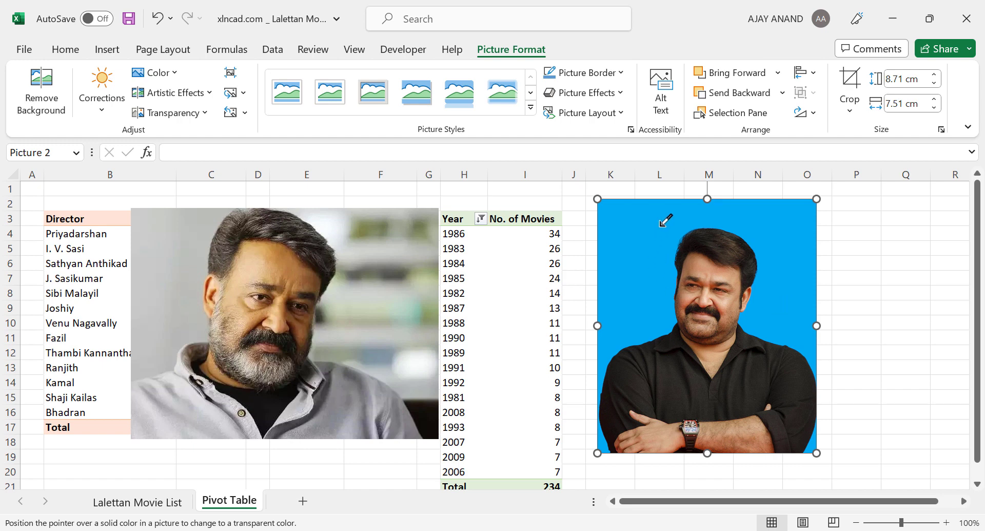
left_click(628, 252)
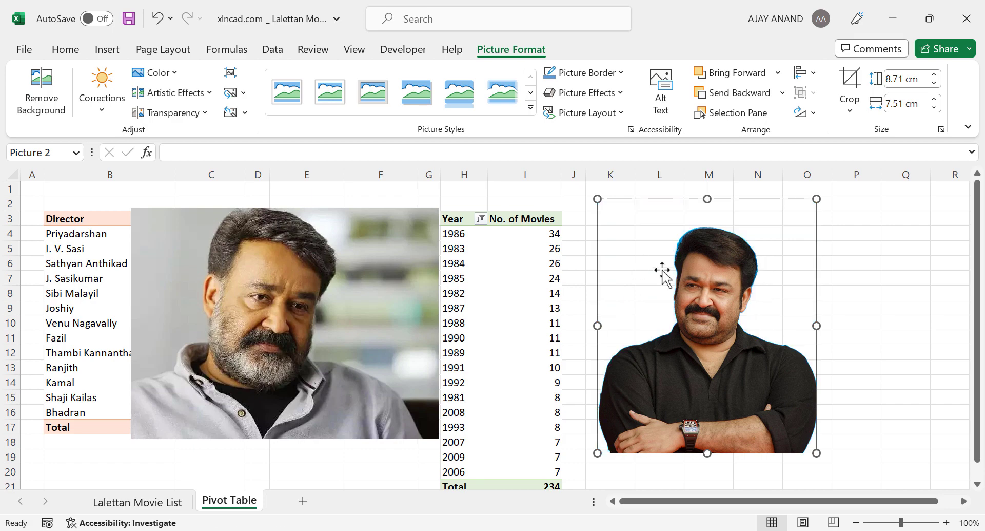
left_click(857, 278)
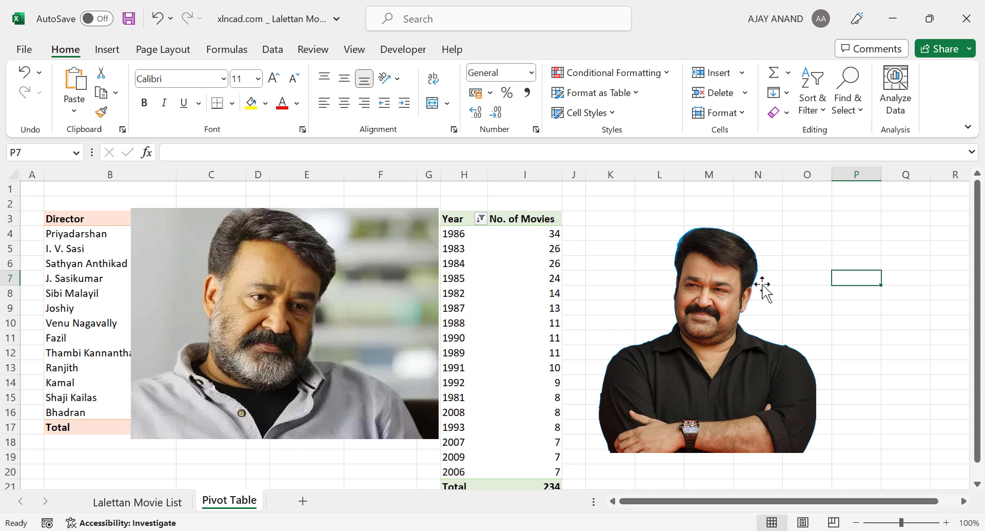
- Resize the black-shirt cut-out to about 9.73 by 8.4 cm over the Director table, and move the grey-shirt picture over columns J to P
left_click_drag(708, 252, 577, 234)
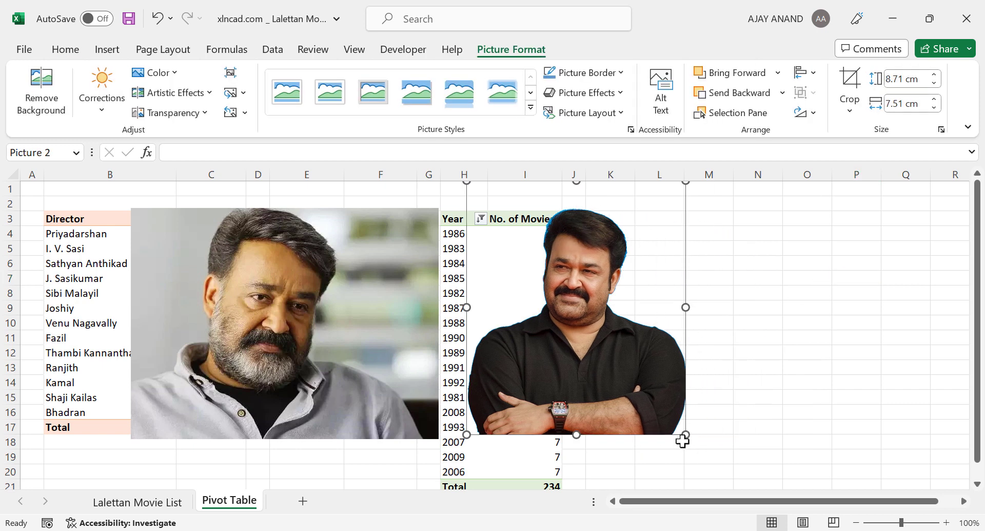
left_click_drag(683, 440, 735, 491)
left_click_drag(642, 371, 200, 333)
left_click_drag(400, 336, 762, 337)
left_click_drag(292, 235, 328, 236)
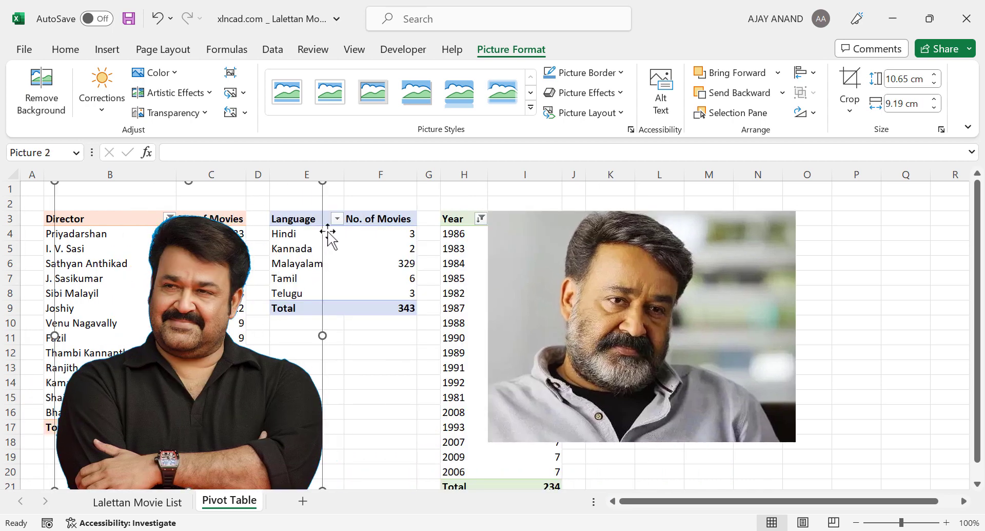
left_click_drag(322, 184, 298, 206)
left_click_drag(189, 274, 218, 241)
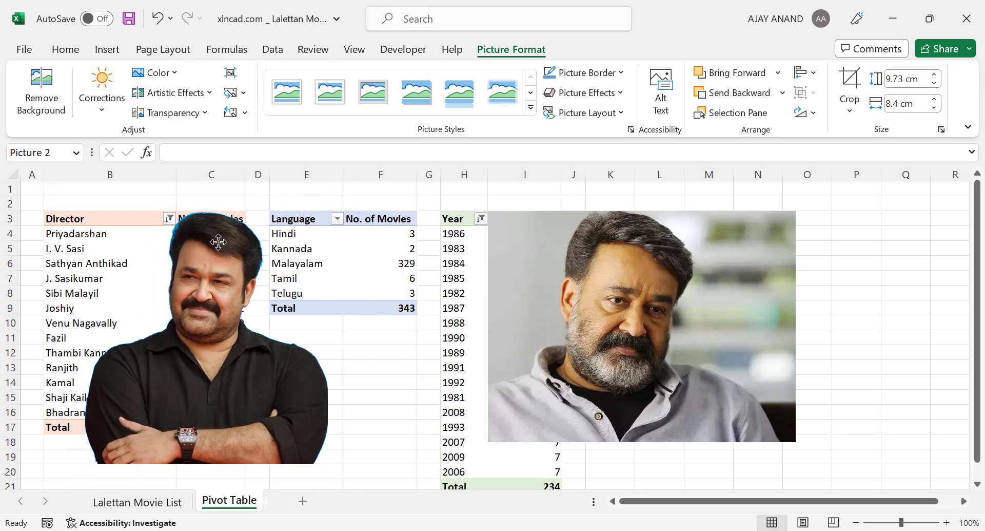
left_click_drag(489, 372, 545, 374)
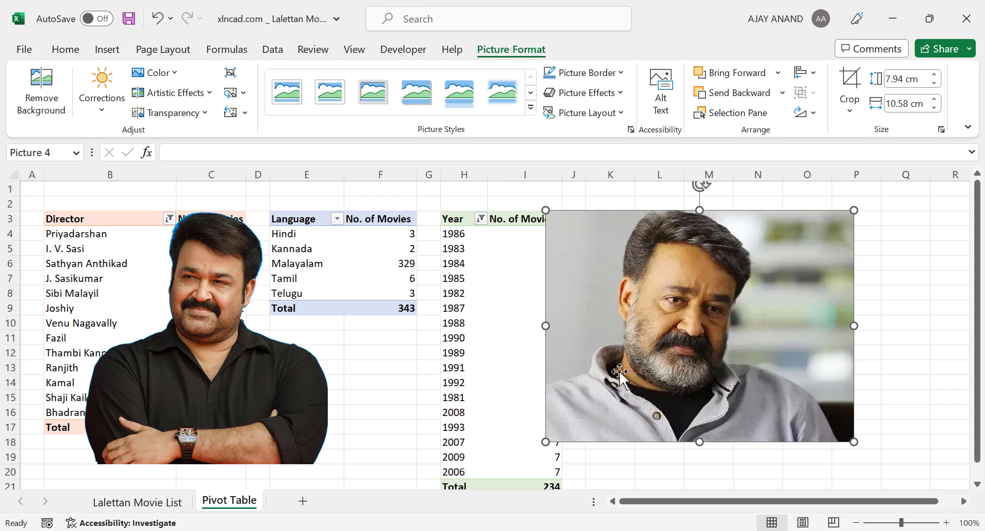
left_click(426, 379)
- Try Set Transparent Color on the light grey background of the grey-shirt picture, and undo it
left_click(606, 272)
left_click(174, 74)
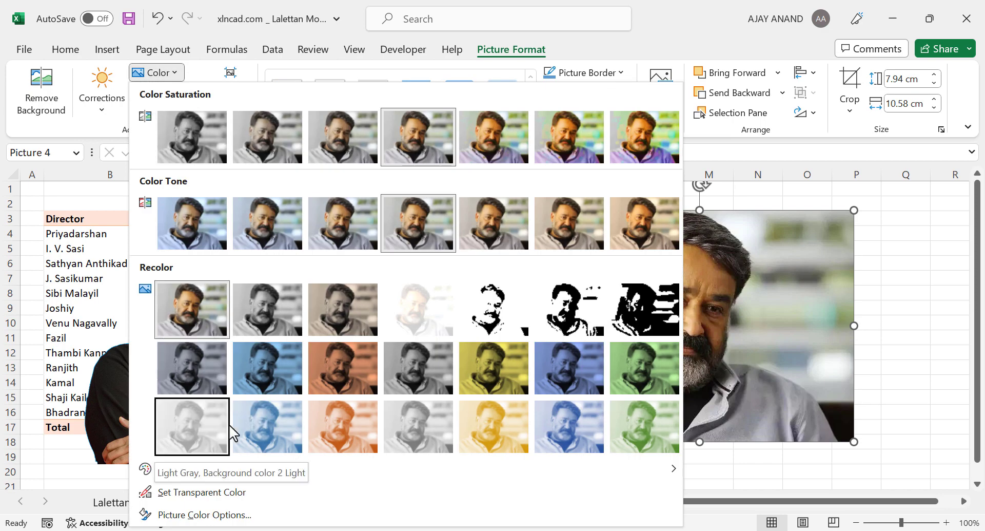
left_click(220, 494)
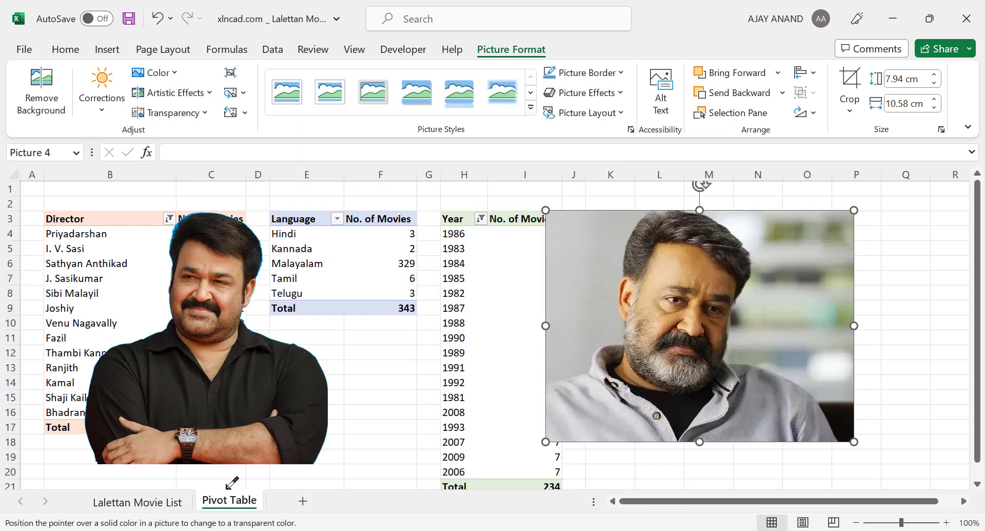
left_click(588, 260)
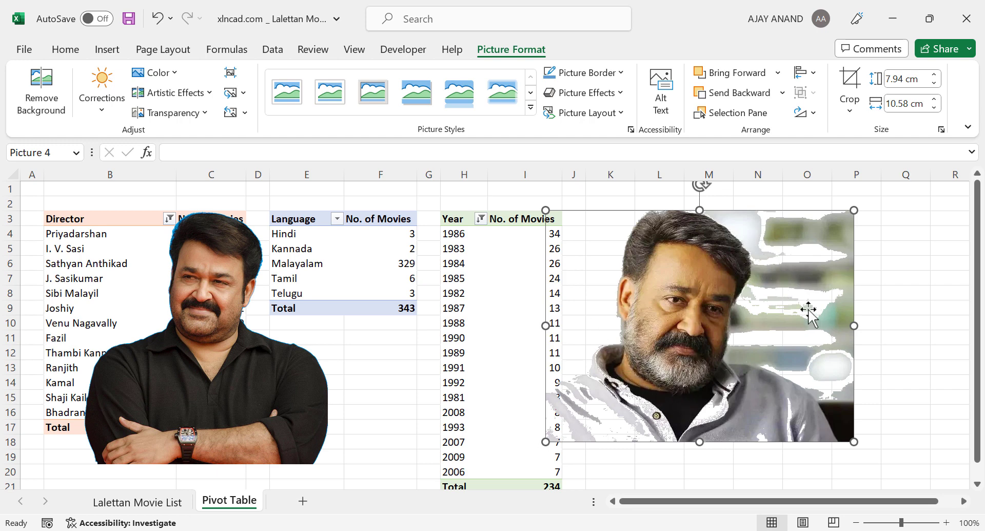
left_click(900, 278)
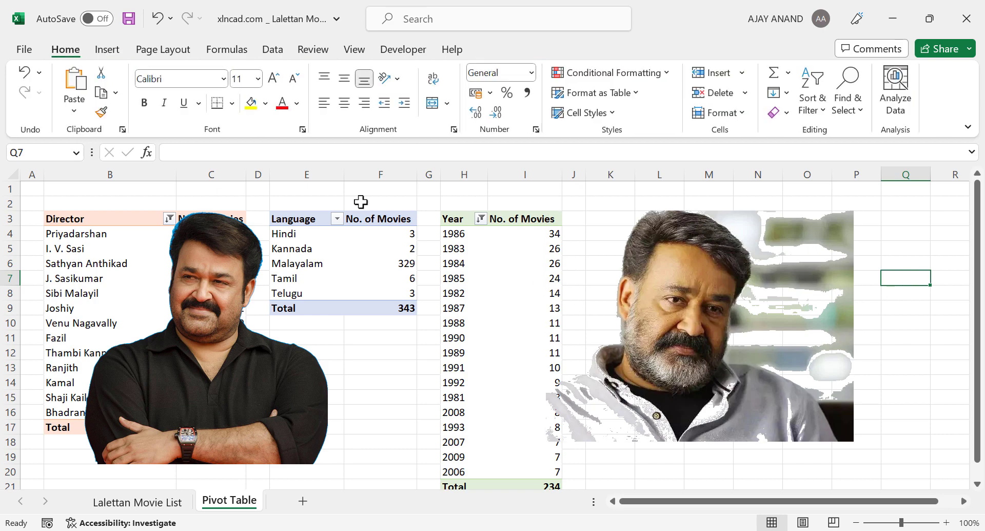
left_click(159, 18)
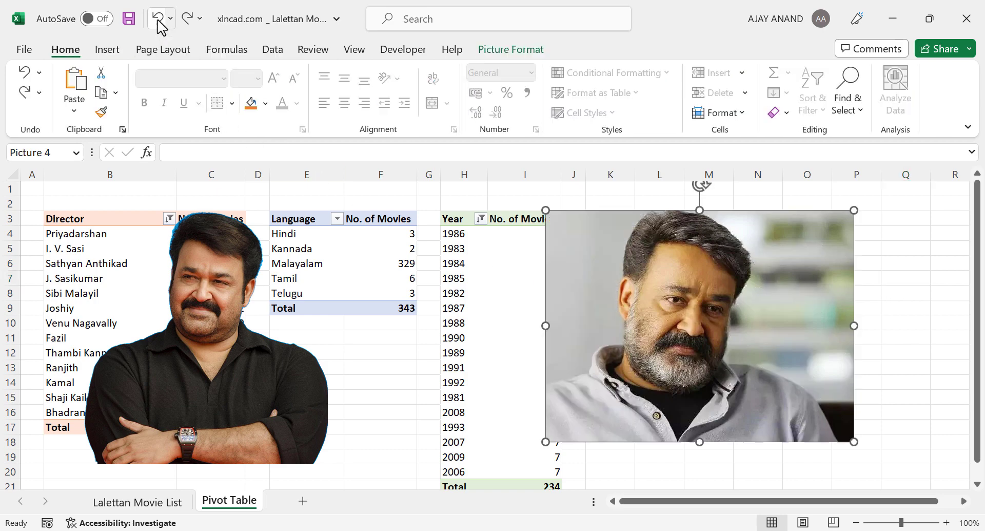
left_click(415, 380)
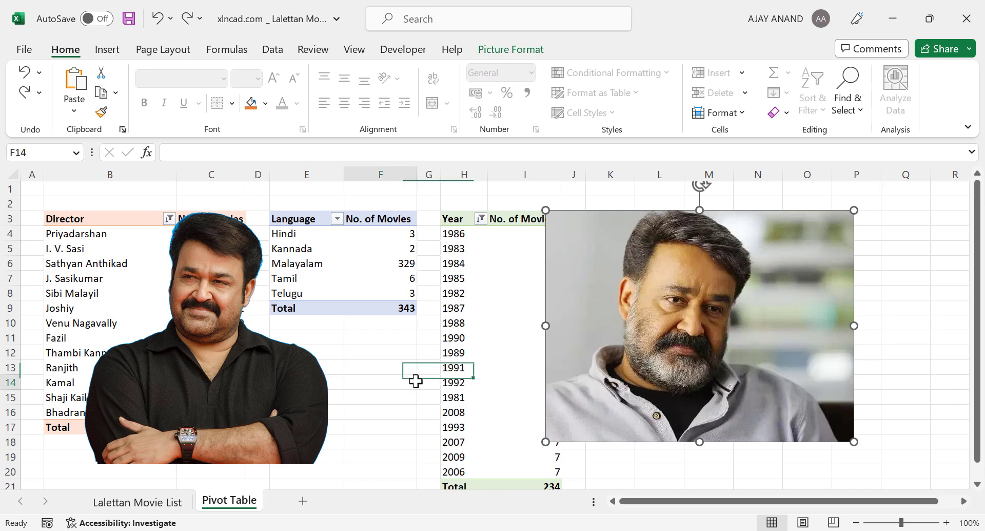
- Remove the background of the grey-shirt picture, marking the hair and the whole shirt as areas to keep, and keep the changes
left_click(568, 290)
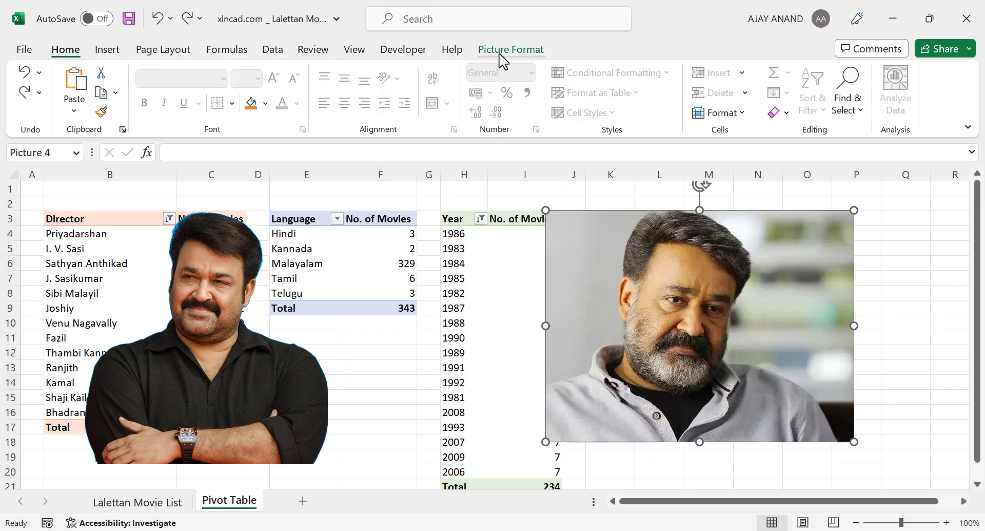
left_click(502, 55)
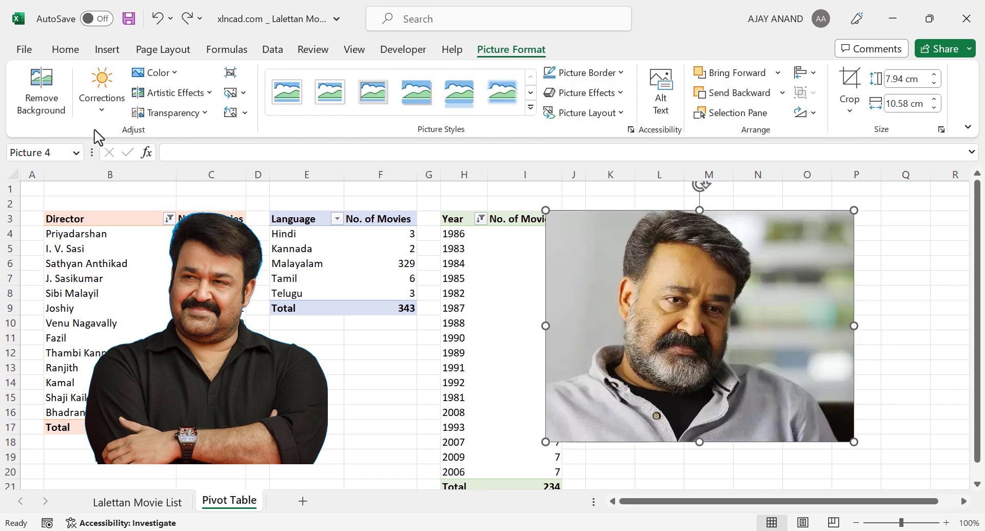
left_click(63, 116)
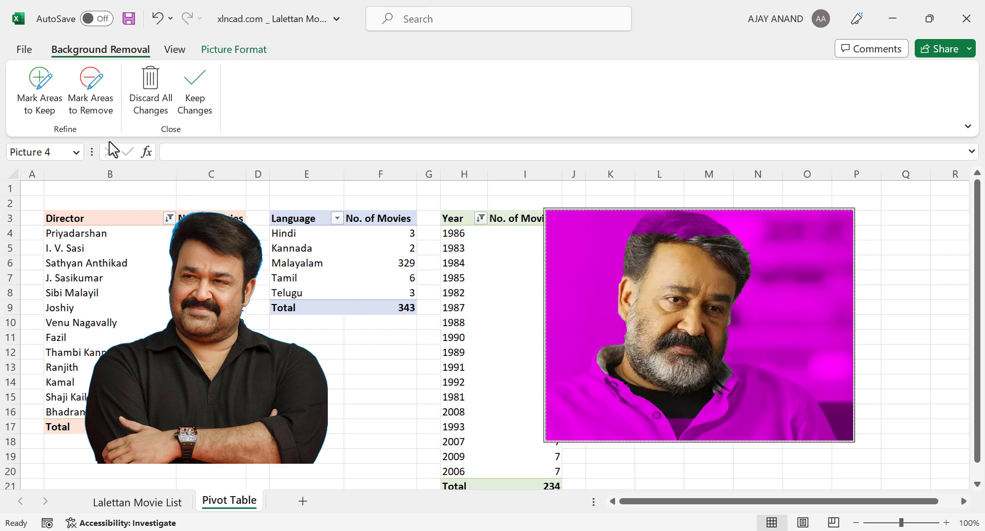
left_click(52, 108)
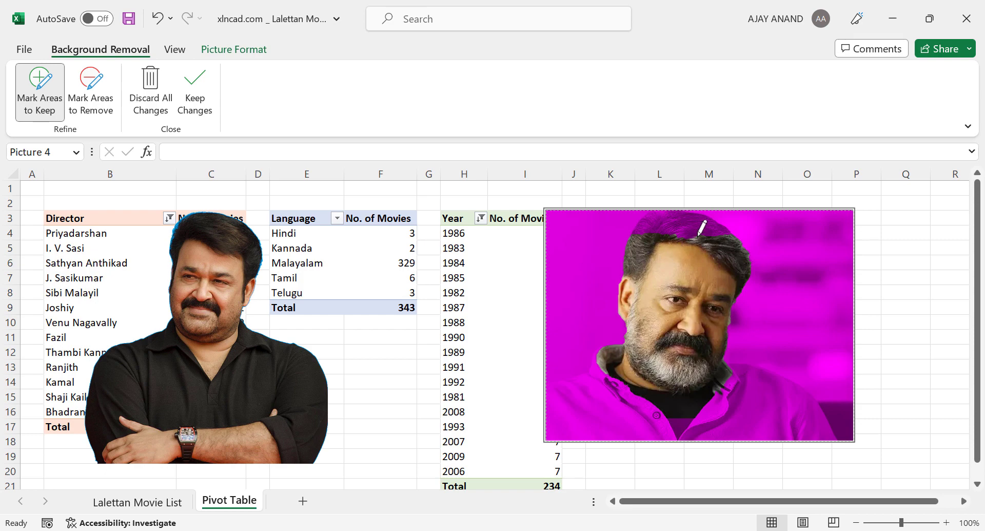
left_click_drag(646, 229, 710, 222)
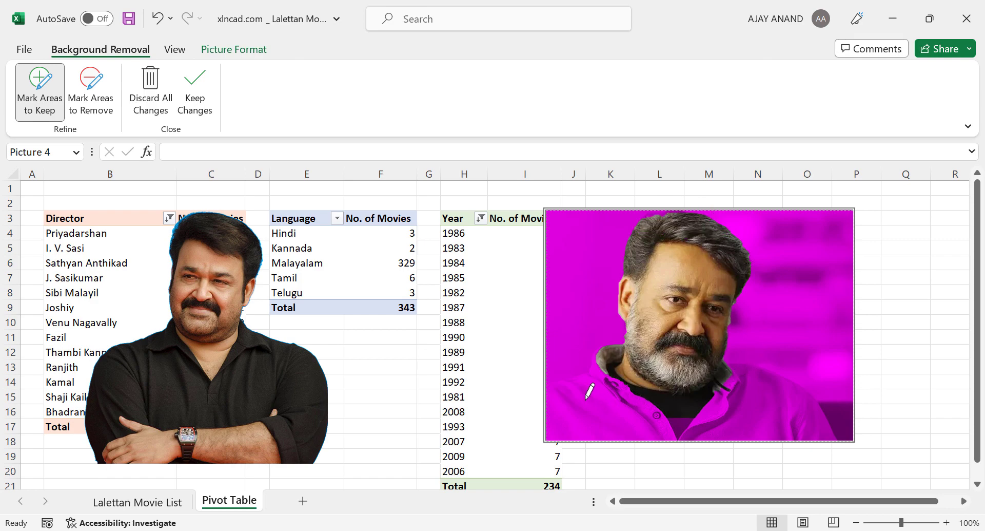
mouse_move(594, 371)
left_mouse_down()
mouse_move(550, 401)
mouse_move(636, 428)
left_mouse_up()
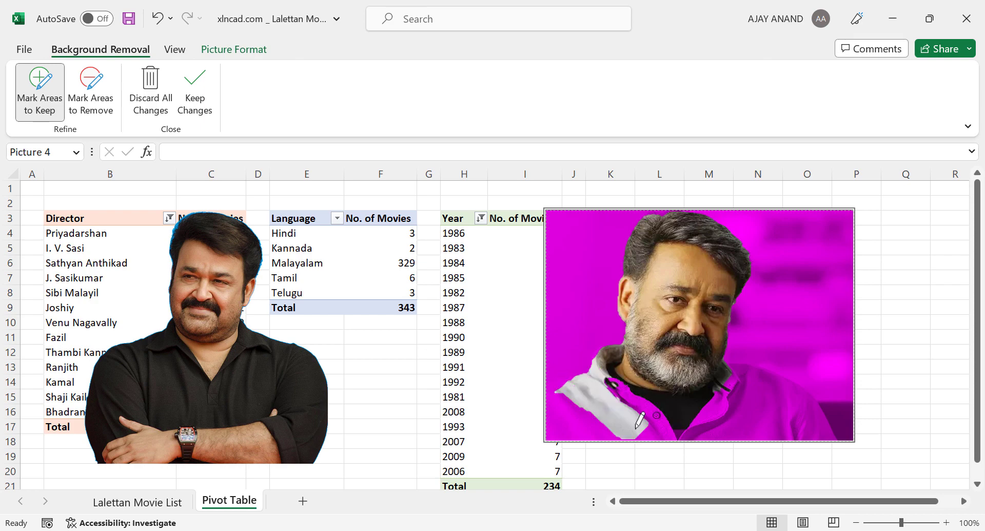
left_click_drag(757, 386, 727, 432)
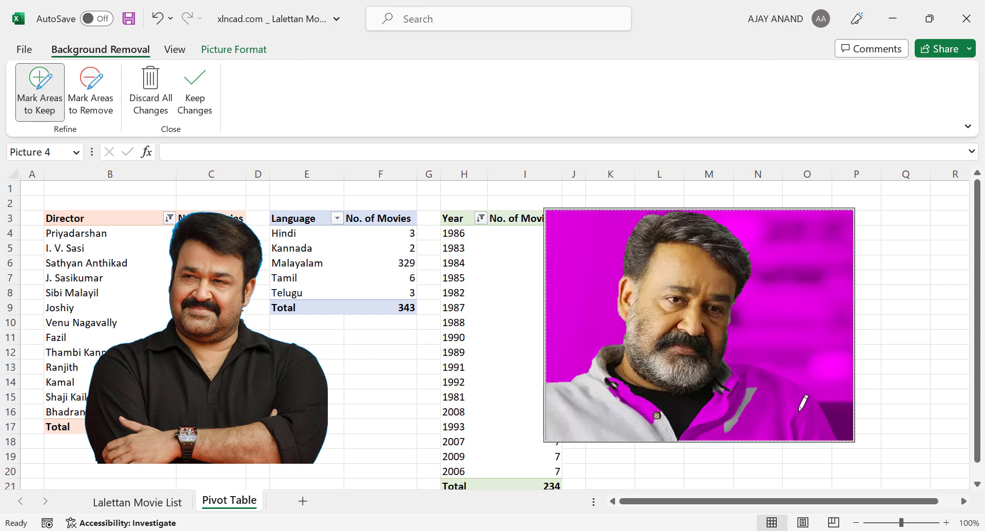
left_click_drag(621, 387, 646, 408)
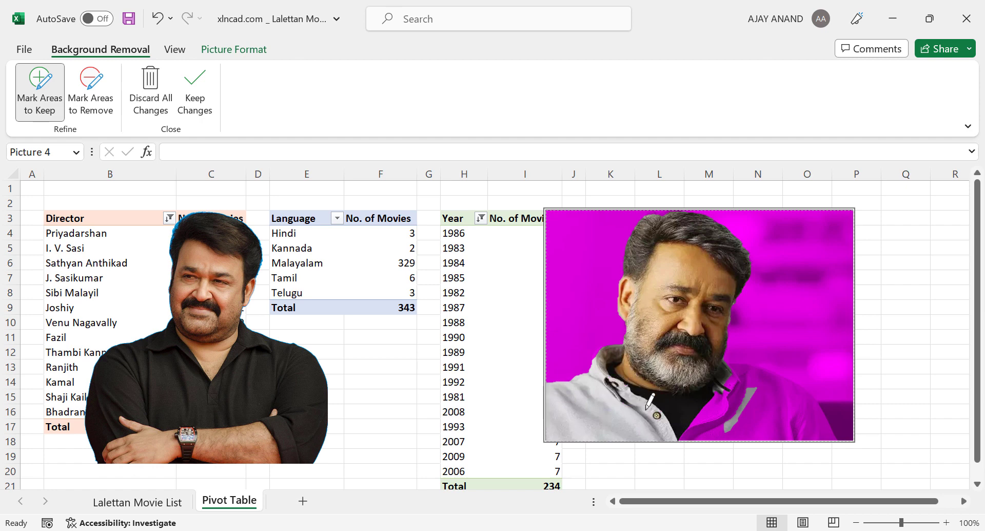
mouse_move(739, 363)
left_mouse_down()
mouse_move(806, 404)
mouse_move(818, 425)
left_mouse_up()
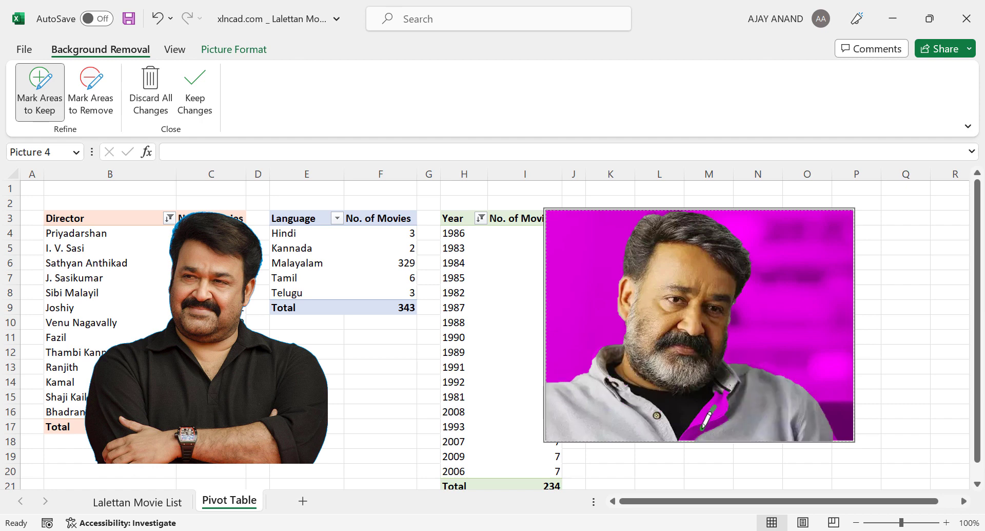
left_click(197, 103)
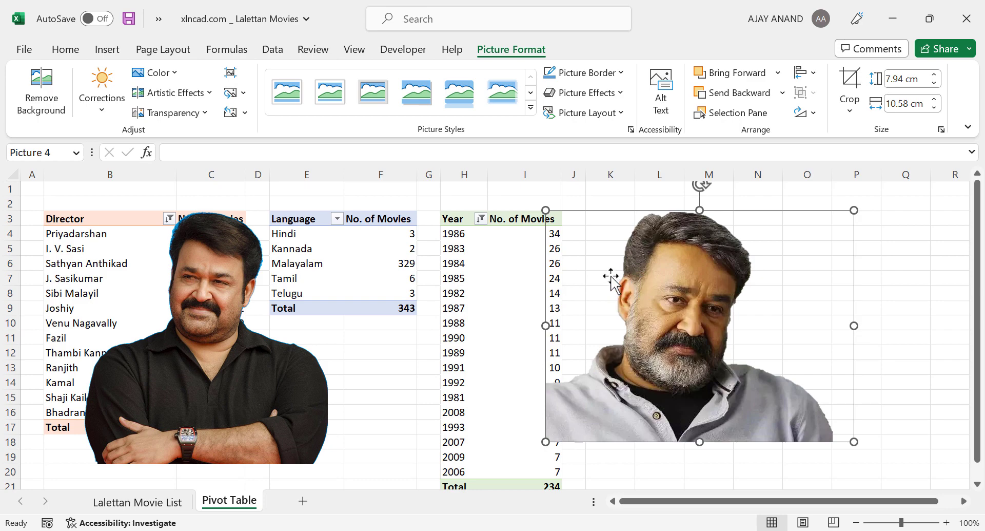
left_click(885, 293)
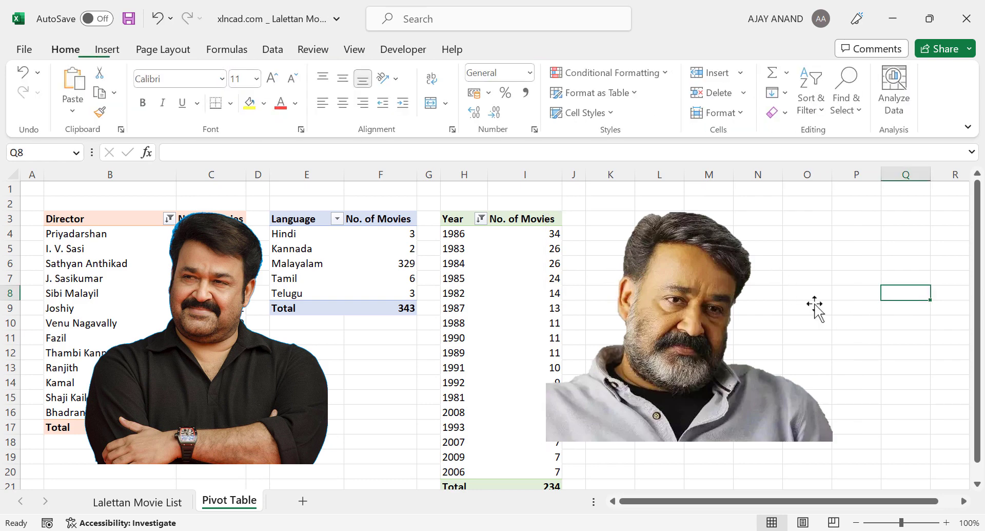
- Resize the grey-shirt cut-out to about 6.67 by 8.96 cm and place it over the Year table
left_click_drag(843, 224, 762, 182)
left_click_drag(612, 261, 573, 283)
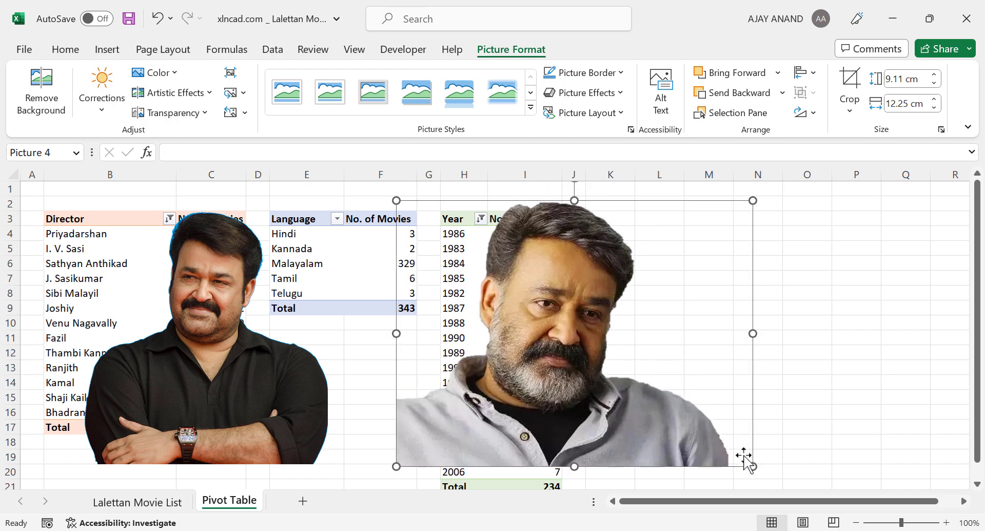
left_click_drag(753, 465, 657, 397)
left_click_drag(551, 354, 573, 372)
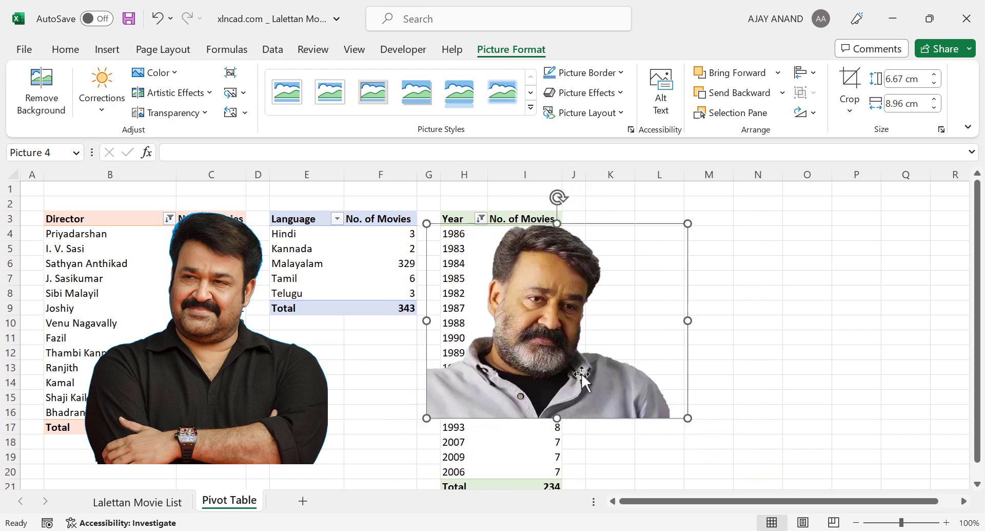
left_click(777, 337)
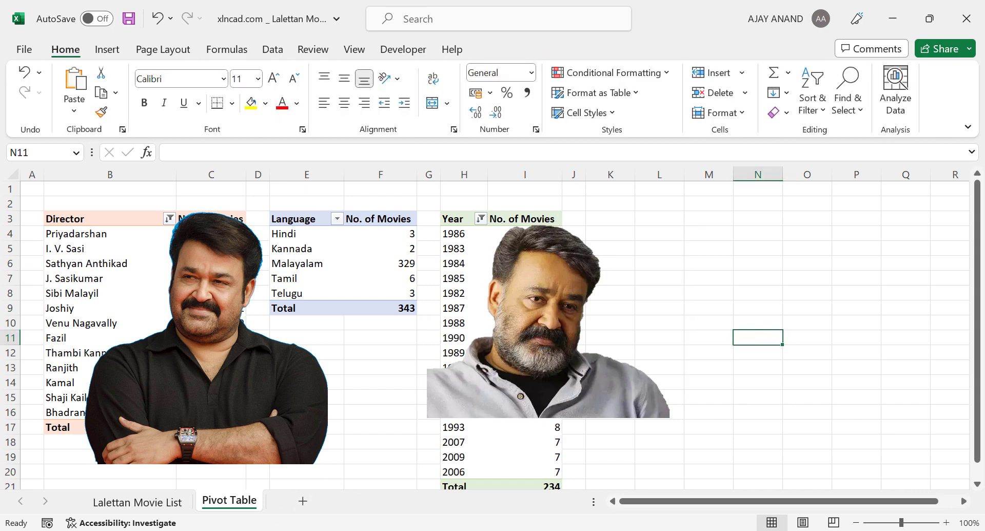
- Switch to the Remove Background presentation in PowerPoint and insert the picture Mohanlal_1 from the Desktop onto the slide
left_click(232, 487)
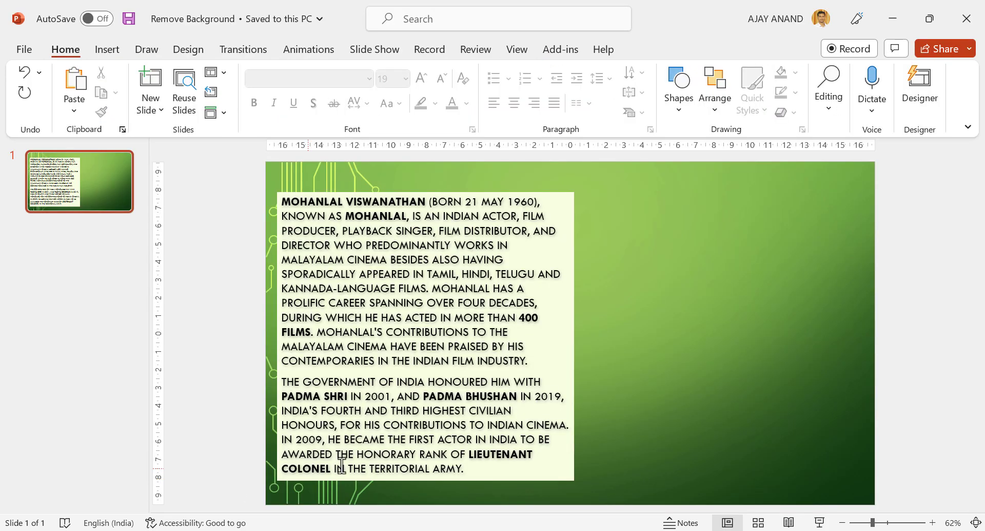
left_click(108, 49)
left_click(150, 100)
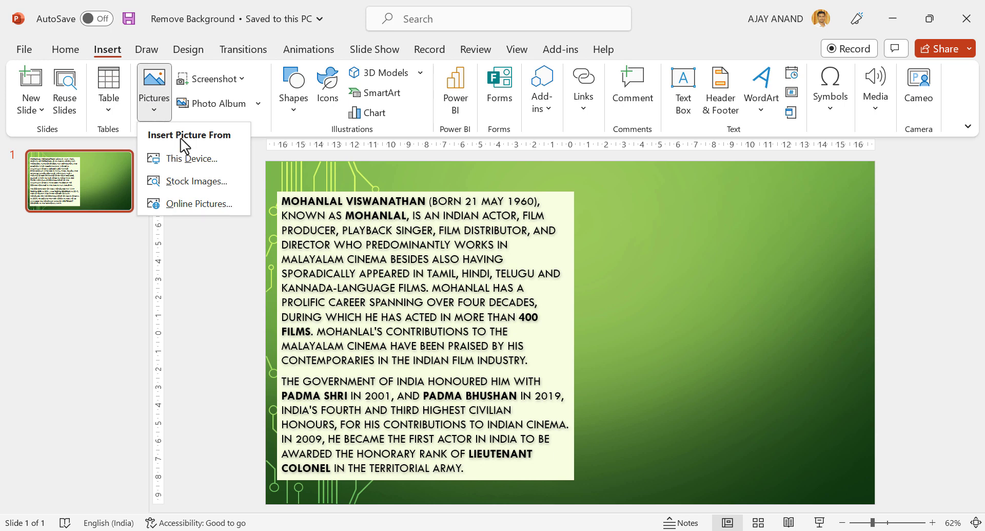
left_click(224, 161)
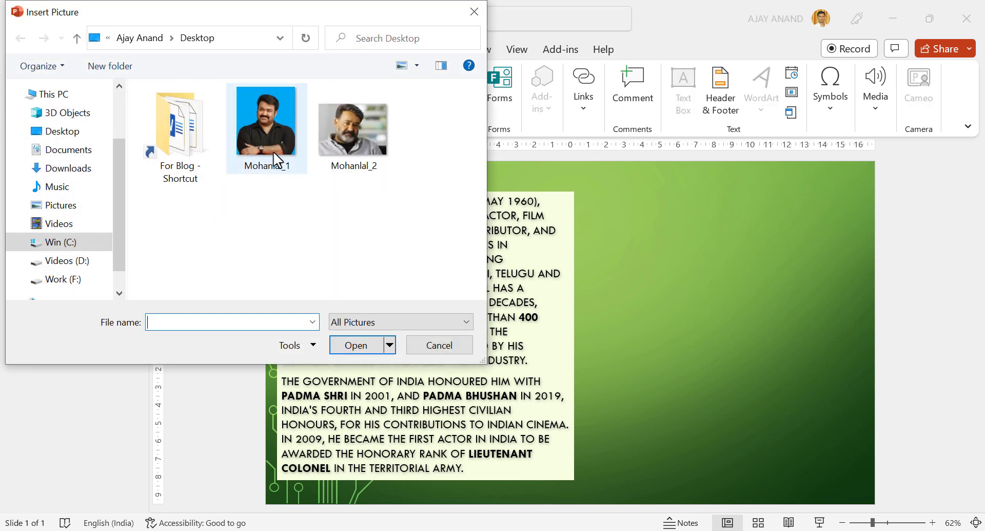
left_click(273, 151)
left_click(367, 347)
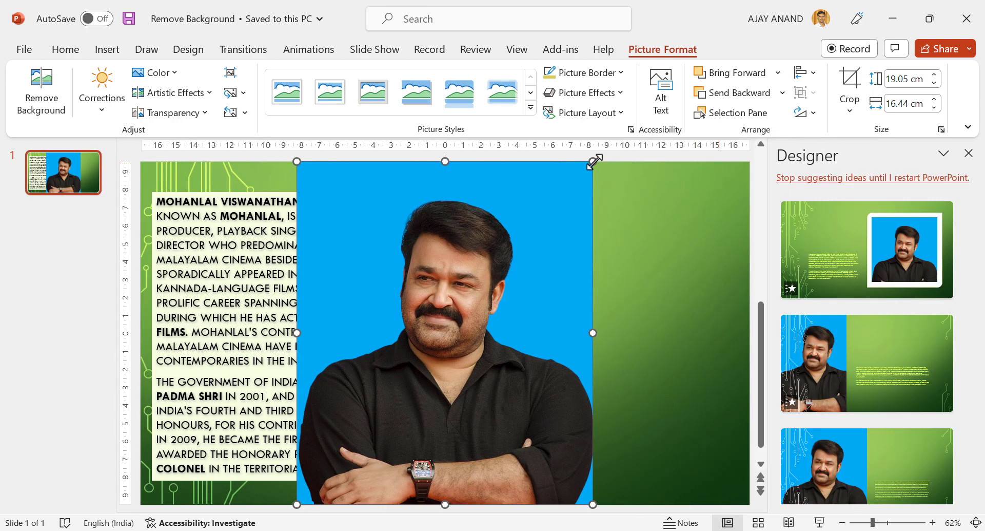
- Shrink the inserted picture to about 15.43 by 13.31 cm and place it in the empty green area beside the text box
left_click_drag(594, 162, 456, 254)
left_click_drag(428, 273, 575, 175)
left_click_drag(701, 174, 644, 240)
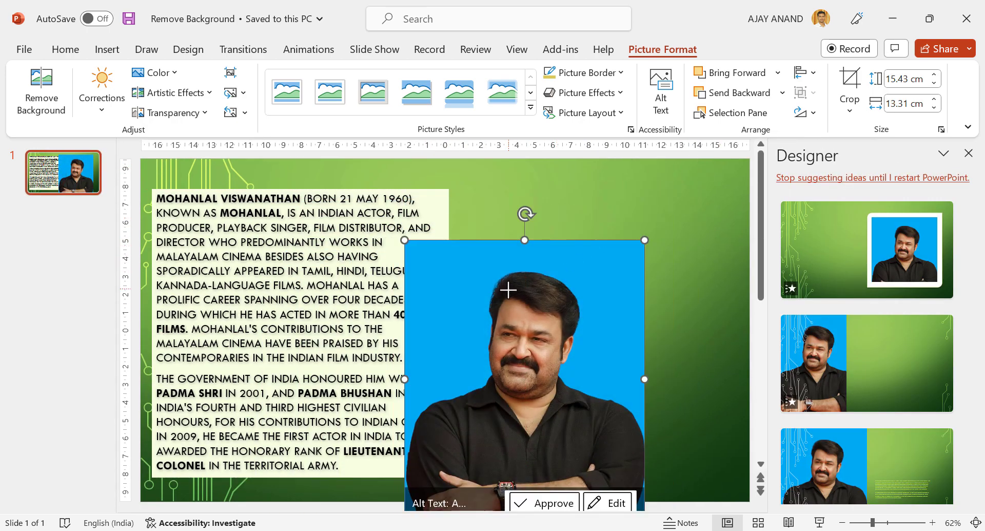
left_click_drag(506, 288, 583, 246)
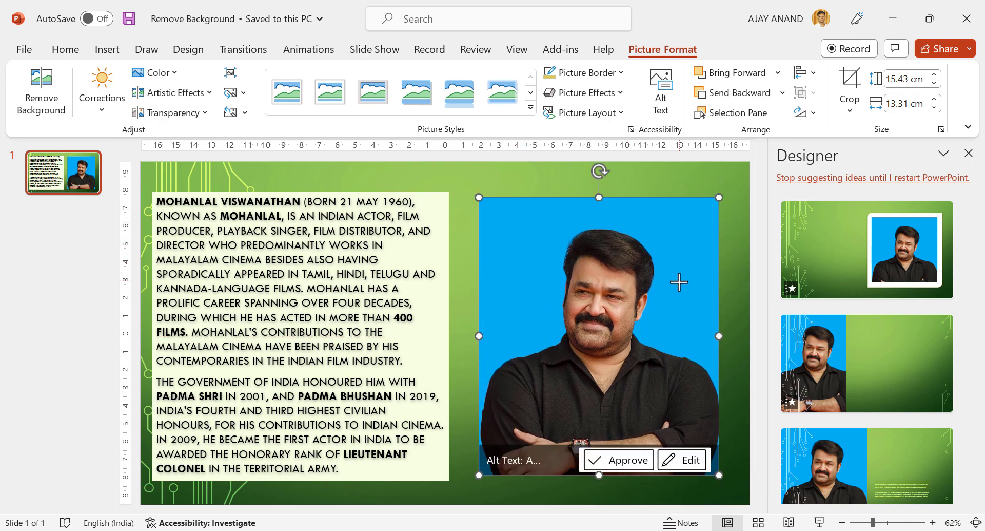
- Make the picture's solid blue background transparent with Set Transparent Color
left_click(156, 72)
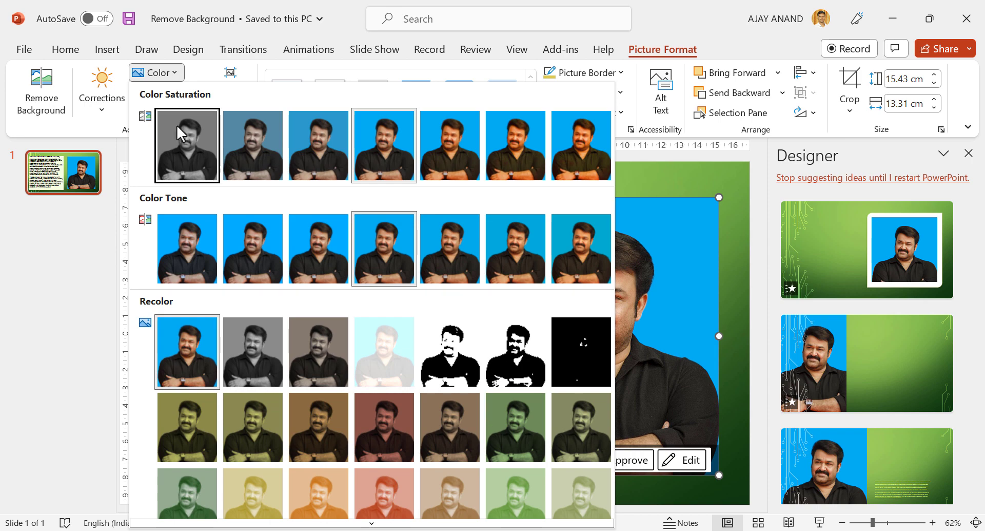
scroll(189, 377, "down", 3)
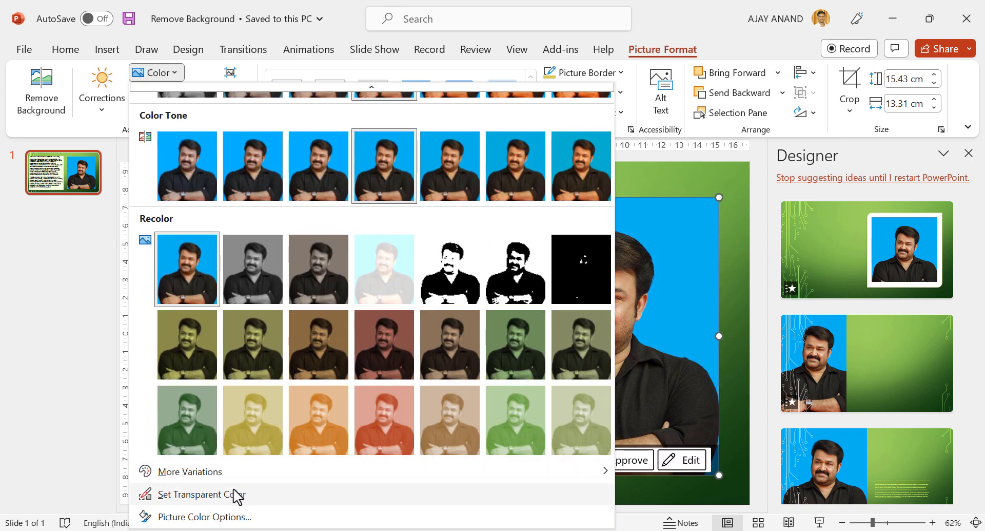
left_click(237, 495)
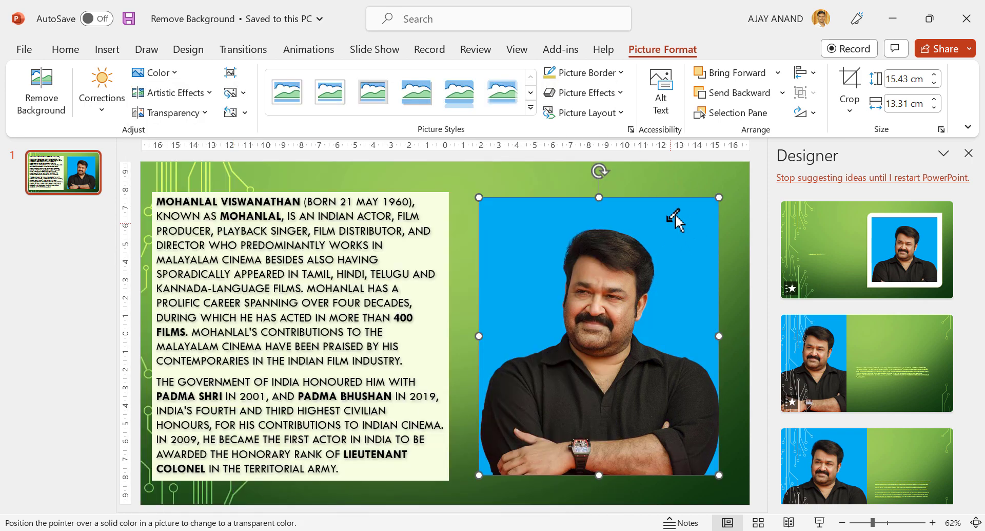
left_click(665, 239)
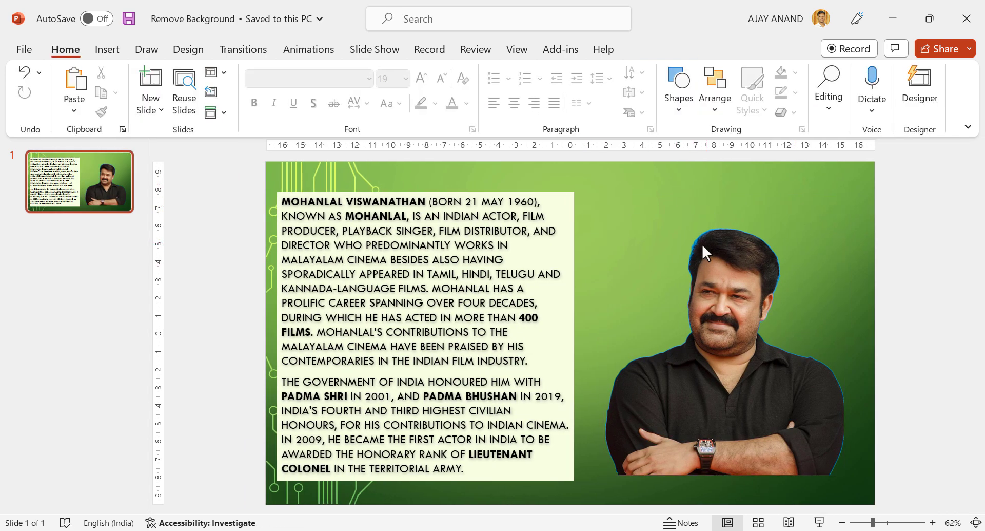
- Enlarge the black-shirt cut-out to about 17.06 by 14.72 cm and shift it slightly up and away from the text box
left_click(702, 244)
left_click_drag(604, 196, 579, 174)
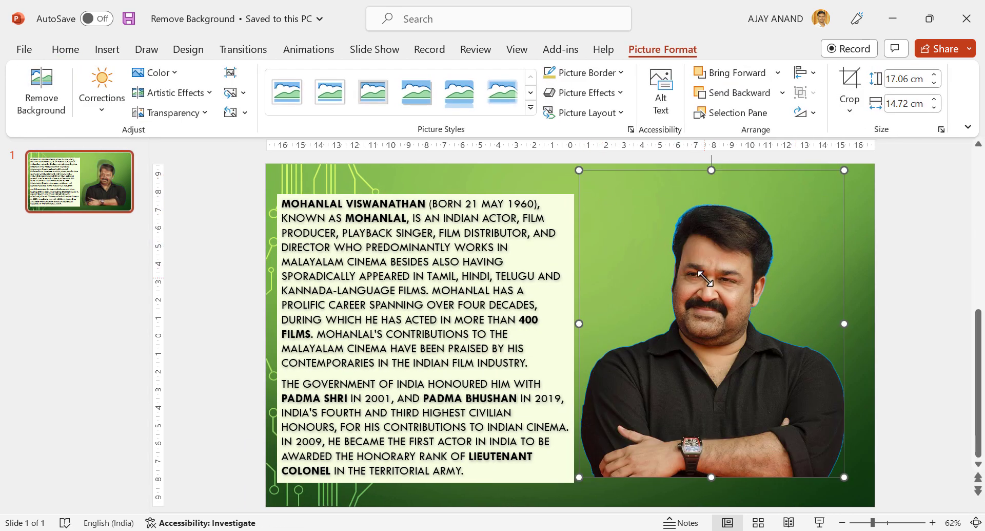
left_click_drag(709, 277, 723, 270)
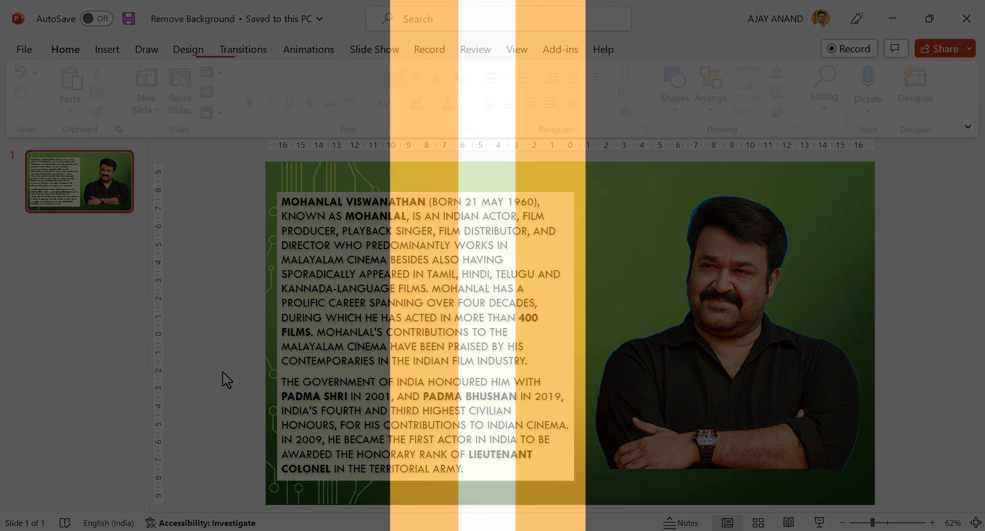